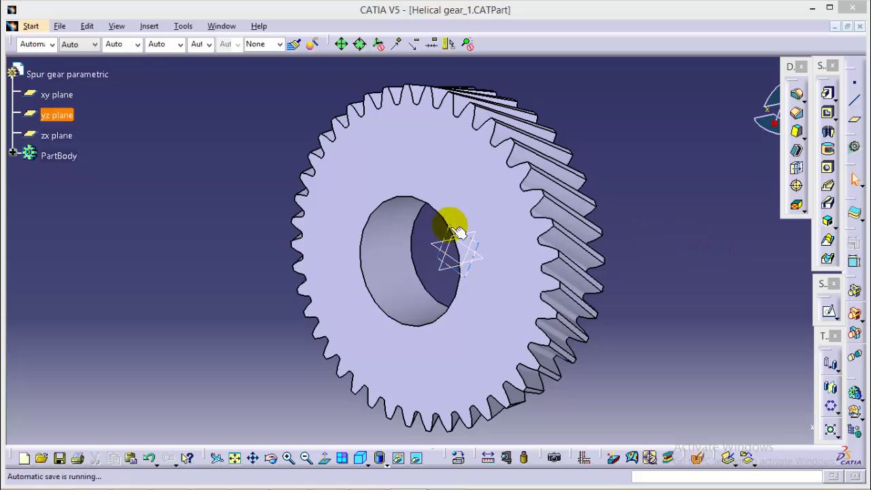
# - Open Spur gear parametric.CATPart and expand PartBody to reveal Pad.1, CircPattern.4 and Pocket.3
pyautogui.click(65, 26)
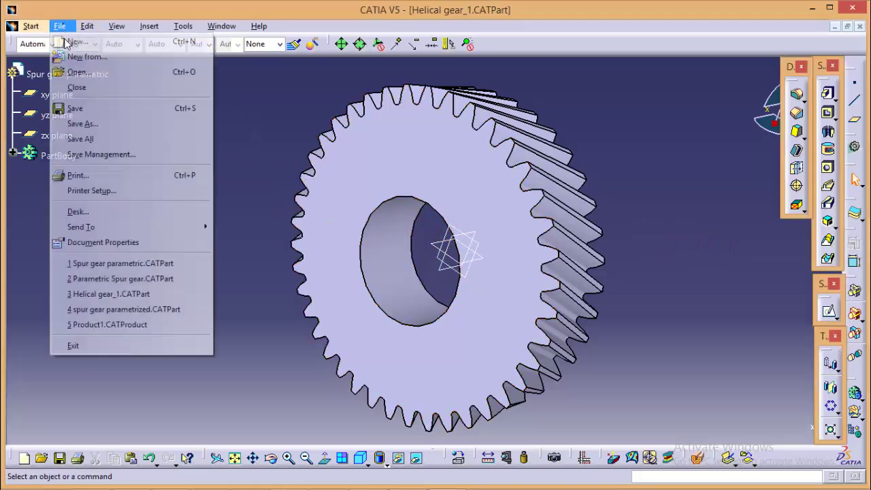
pyautogui.click(79, 73)
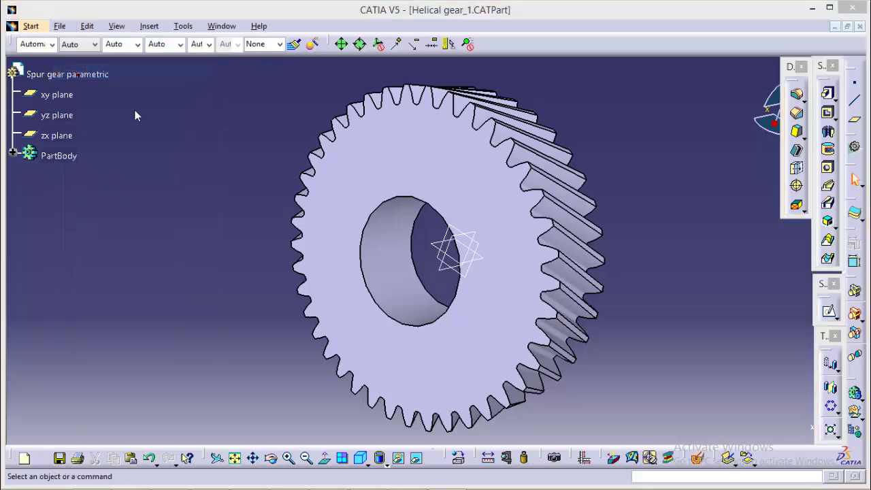
pyautogui.click(367, 275)
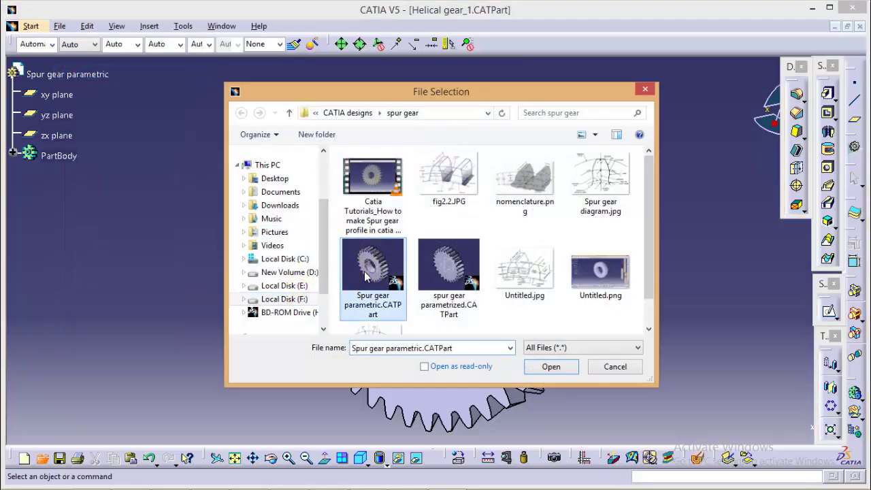
pyautogui.click(552, 368)
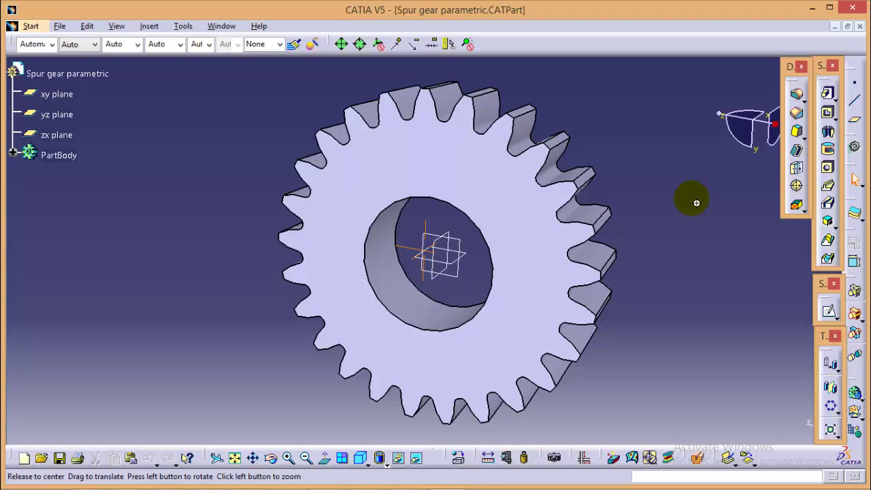
pyautogui.moveTo(696, 203); pyautogui.dragTo(535, 227, button='middle')
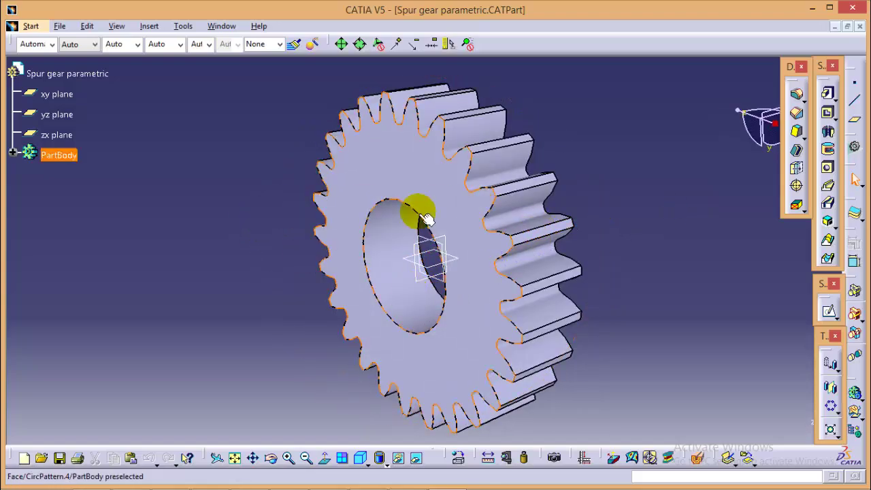
pyautogui.click(12, 152)
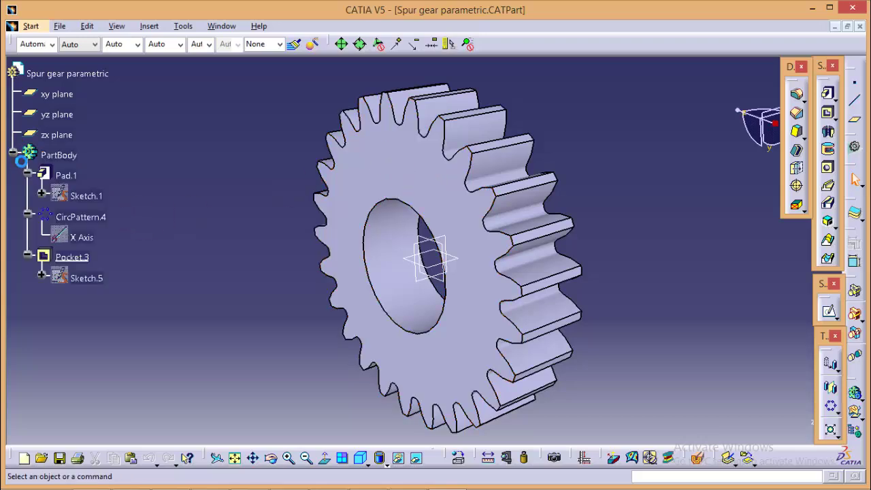
# - Delete Pocket.3, CircPattern.4 and Pad.1 in turn, keeping only Sketch.1
pyautogui.rightClick(63, 262)
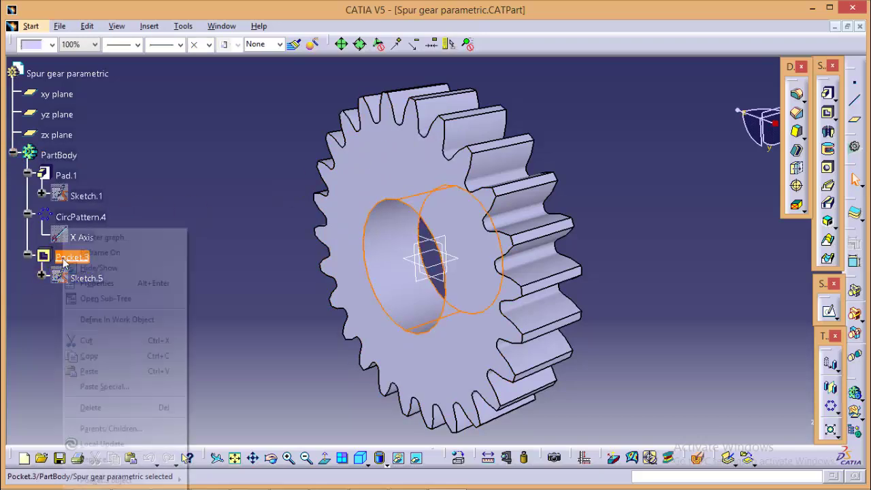
pyautogui.click(113, 407)
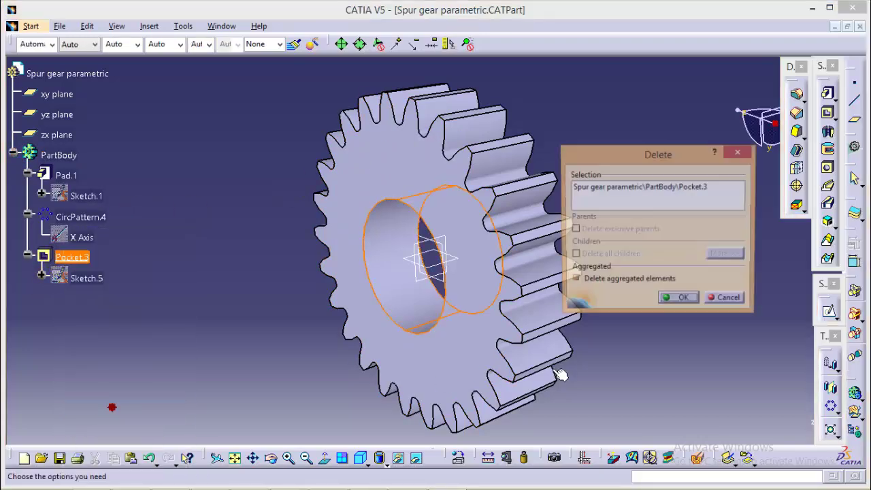
pyautogui.click(684, 302)
pyautogui.rightClick(81, 216)
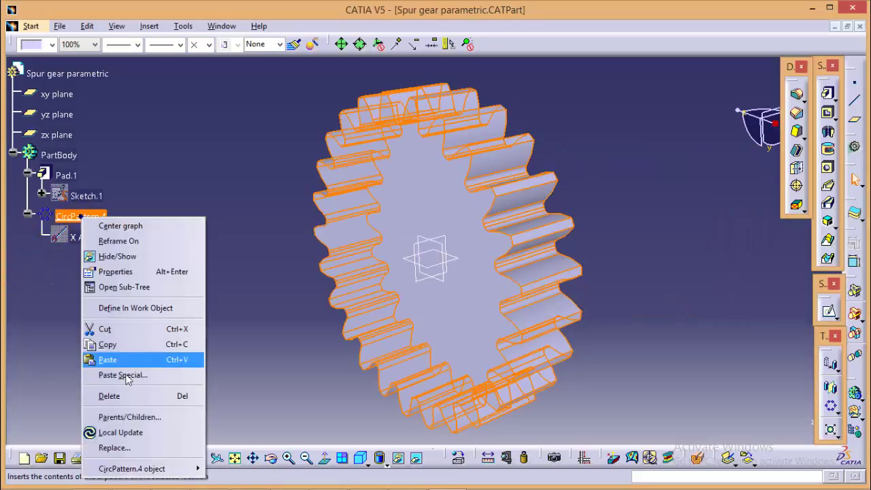
pyautogui.click(140, 397)
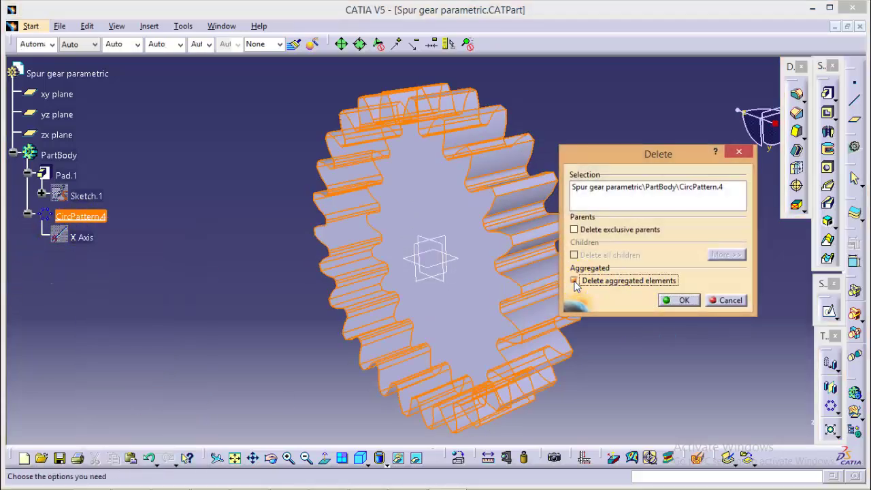
pyautogui.click(673, 300)
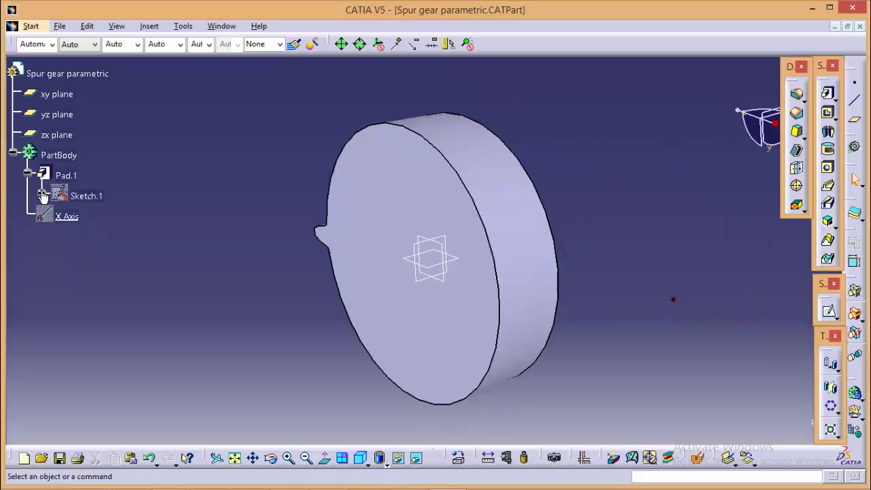
pyautogui.rightClick(63, 177)
pyautogui.click(95, 356)
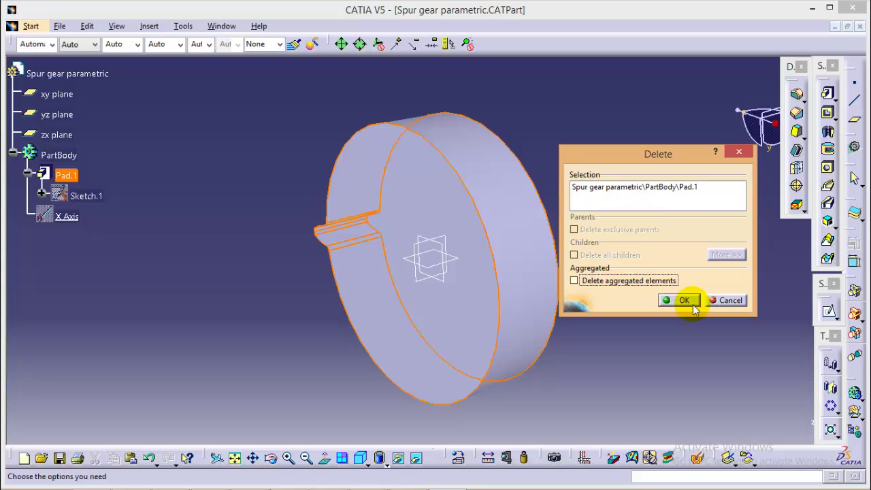
pyautogui.click(677, 300)
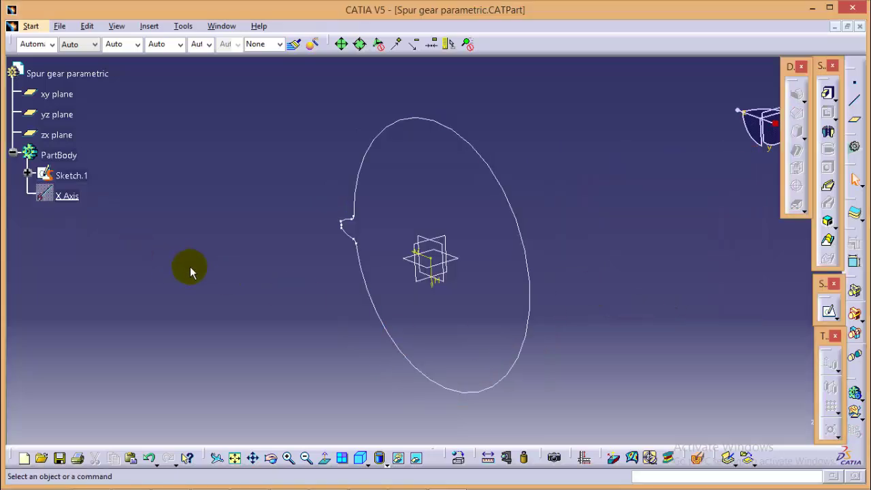
# - Switch to Generative Shape Design with the Sketch.1 gear profile oriented in view
pyautogui.moveTo(189, 270); pyautogui.dragTo(303, 213, button='middle')
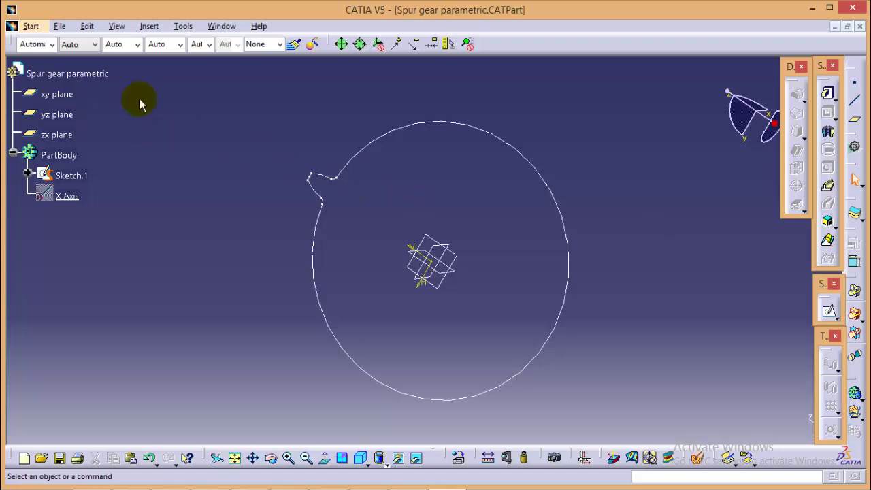
pyautogui.click(30, 26)
pyautogui.moveTo(170, 68)
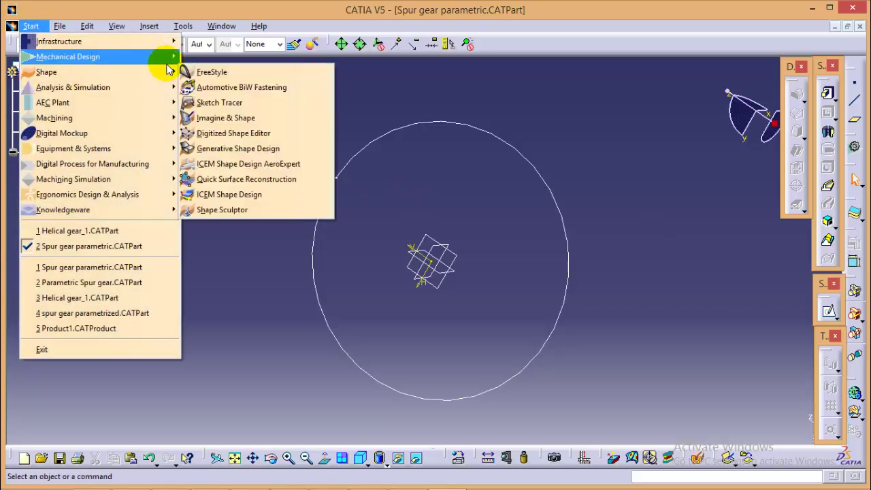
pyautogui.click(239, 152)
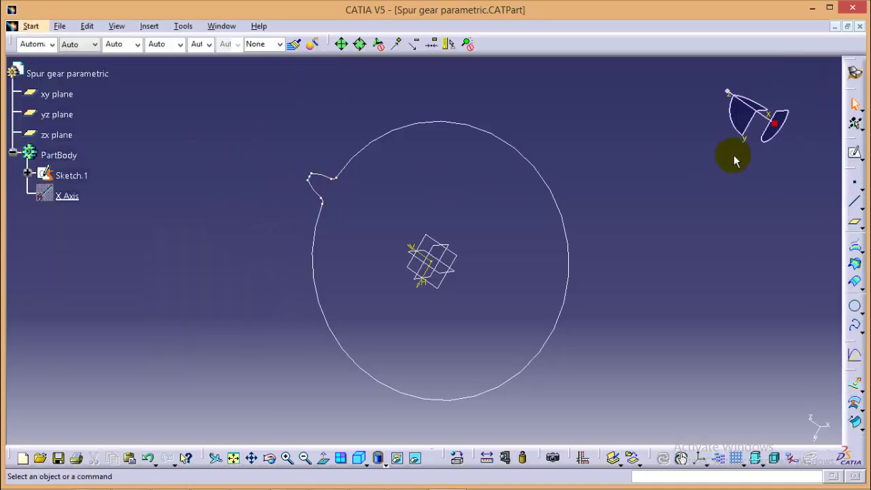
pyautogui.moveTo(587, 152)
pyautogui.mouseDown(button='middle')
pyautogui.moveTo(579, 146)
pyautogui.moveTo(559, 162)
pyautogui.mouseUp(button='middle')
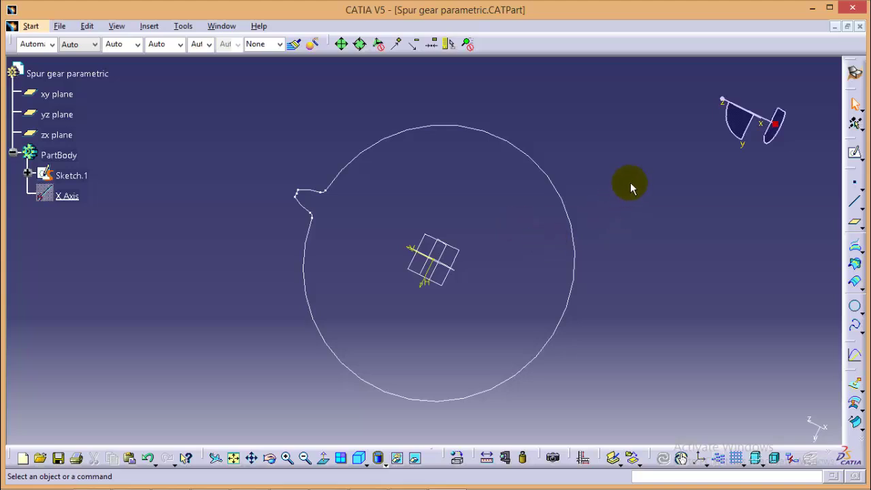
pyautogui.moveTo(633, 183); pyautogui.dragTo(555, 187, button='middle')
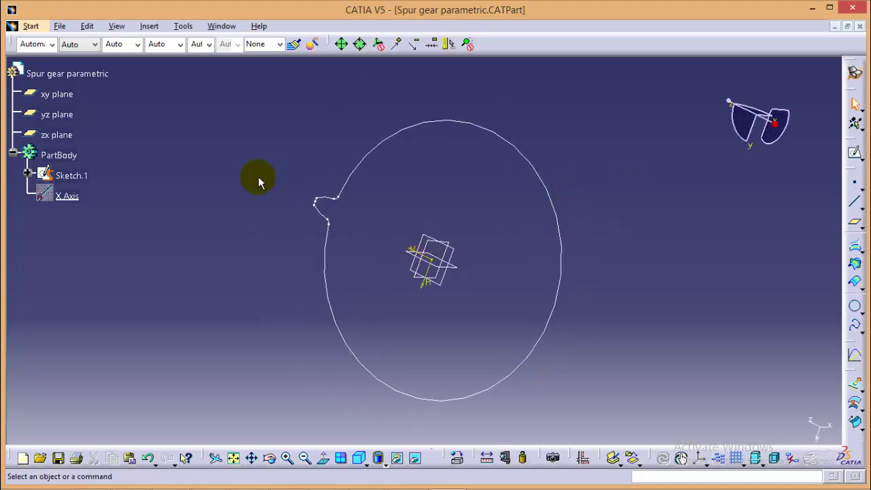
# - Translate Sketch.1 20mm along the X direction to create the parallel Translate.1 profile
pyautogui.click(149, 25)
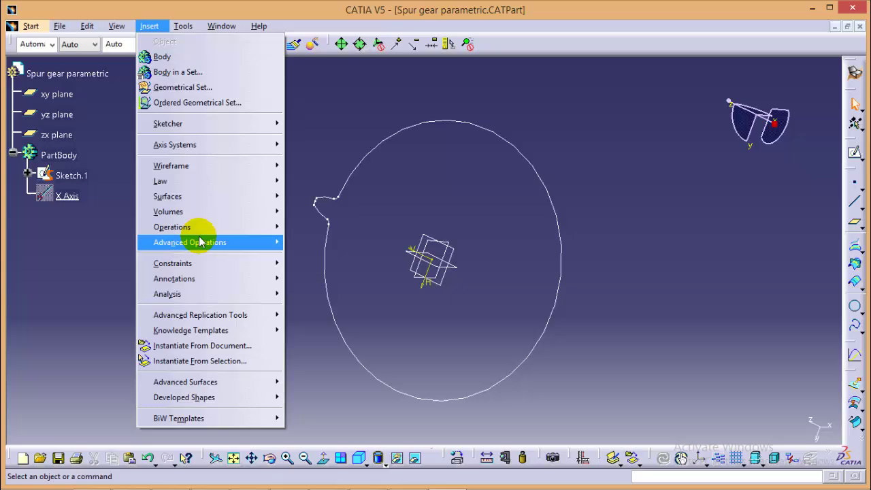
pyautogui.moveTo(252, 234)
pyautogui.click(315, 369)
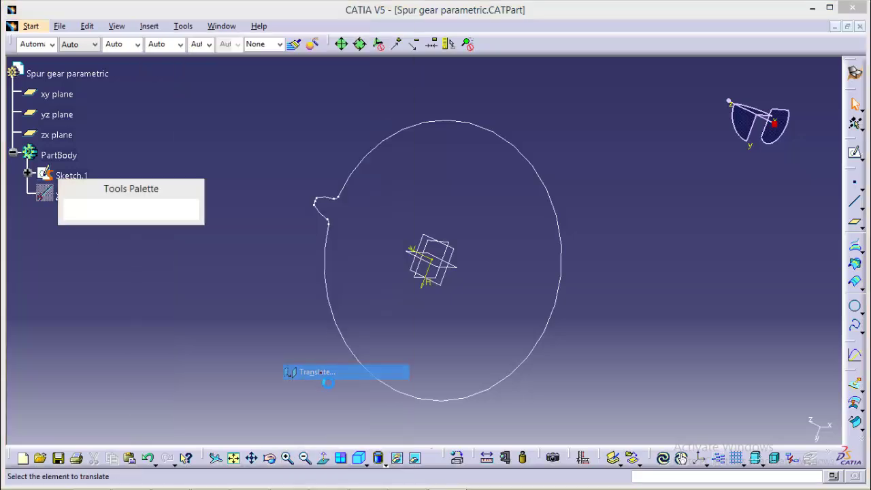
pyautogui.click(565, 233)
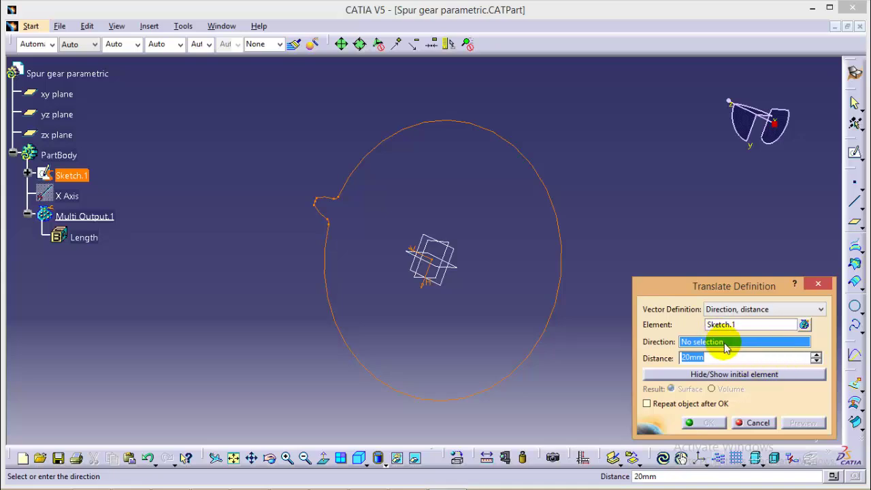
pyautogui.rightClick(727, 347)
pyautogui.click(759, 364)
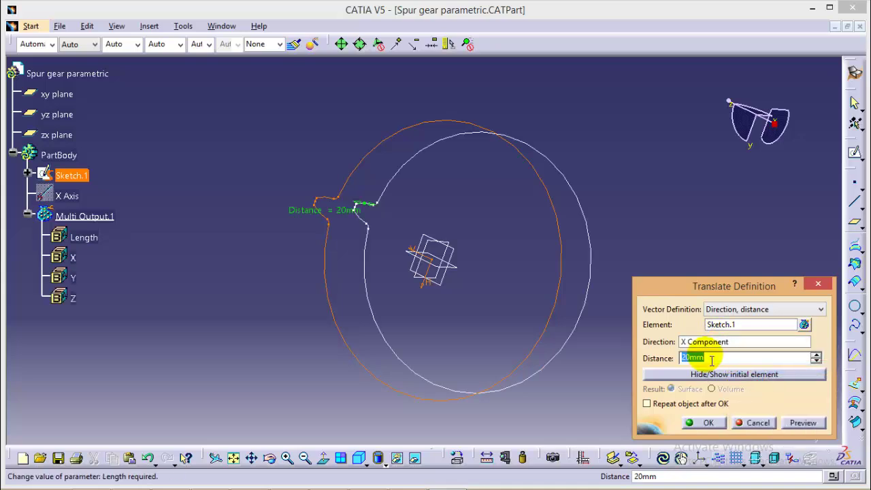
pyautogui.click(708, 424)
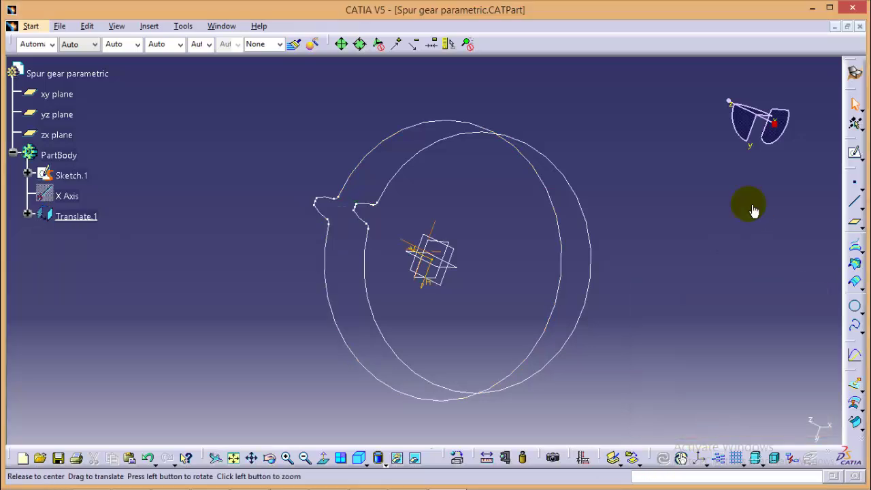
pyautogui.moveTo(754, 211)
pyautogui.mouseDown(button='middle')
pyautogui.moveTo(472, 295)
pyautogui.moveTo(540, 278)
pyautogui.moveTo(494, 251)
pyautogui.mouseUp(button='middle')
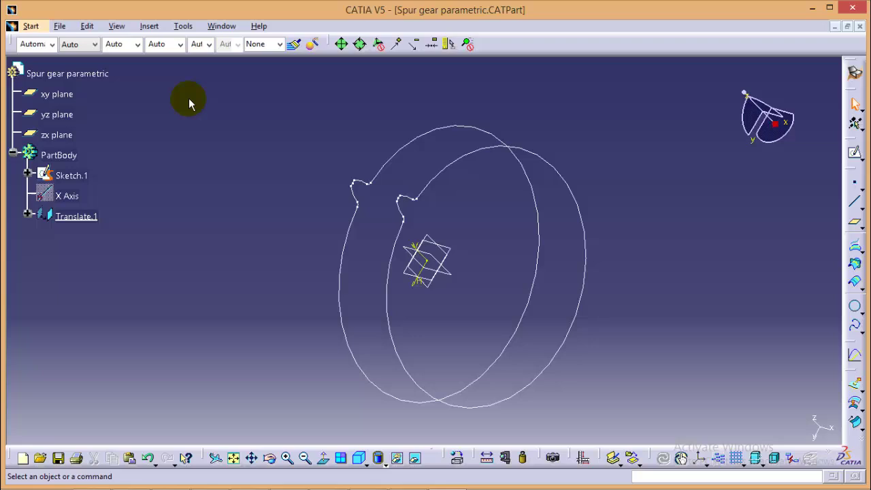
# - Set up a 15deg rotation of Translate.1 about the X Axis
pyautogui.click(149, 25)
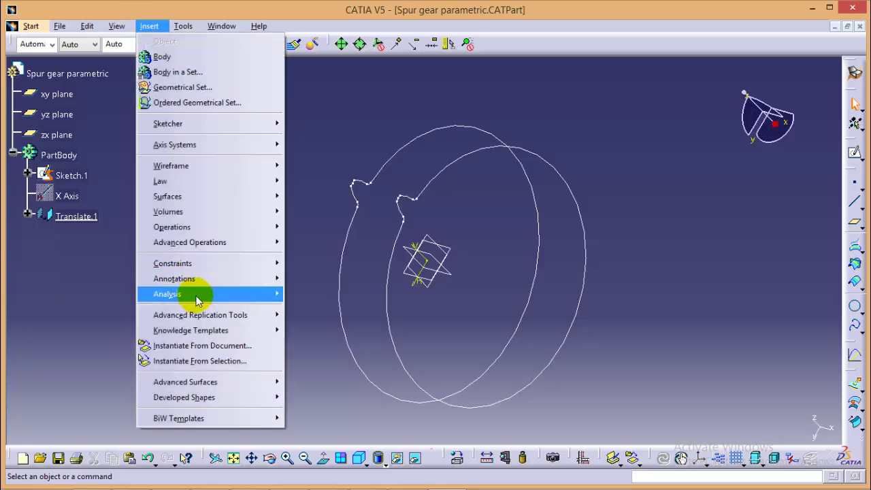
pyautogui.moveTo(249, 228)
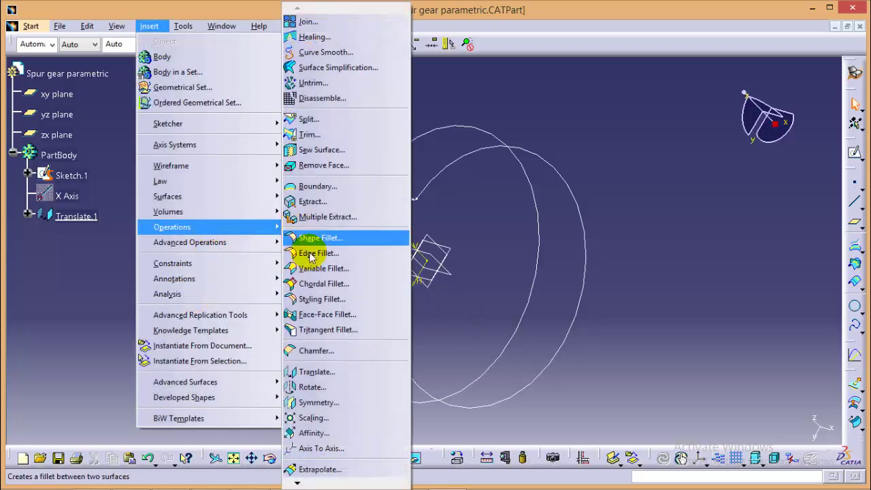
pyautogui.click(315, 388)
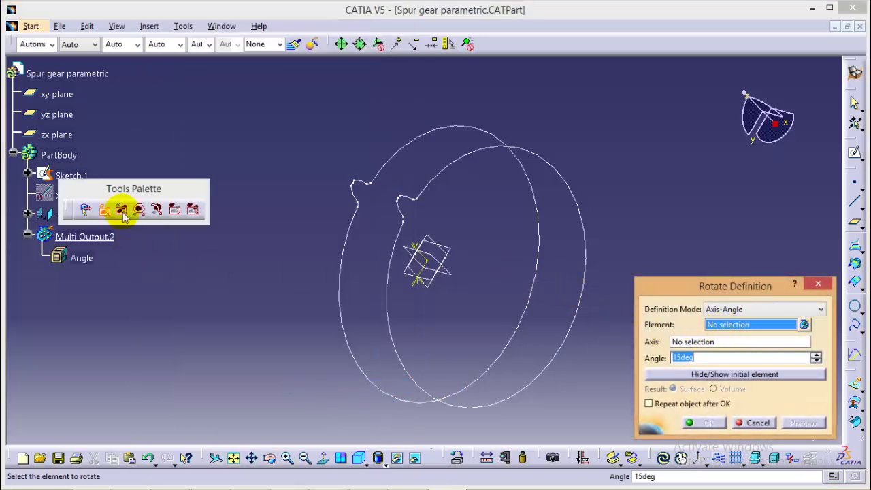
pyautogui.click(107, 191)
pyautogui.moveTo(107, 192); pyautogui.dragTo(208, 76)
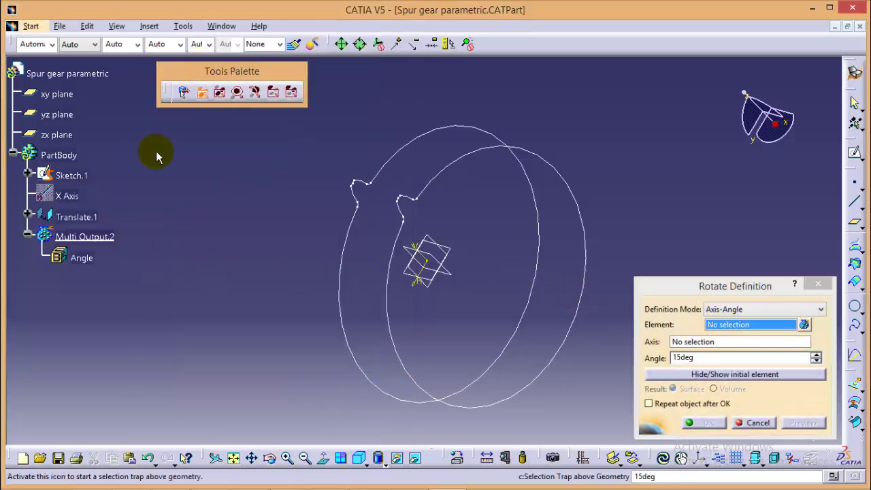
pyautogui.click(80, 218)
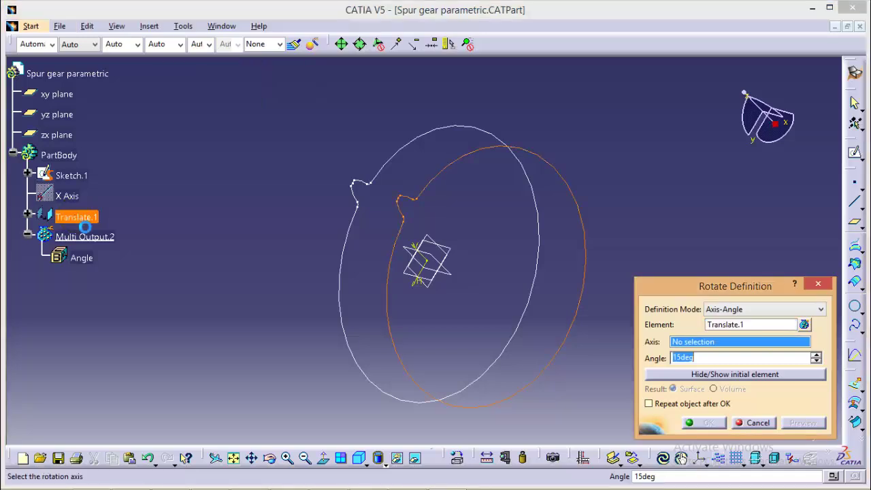
pyautogui.rightClick(732, 349)
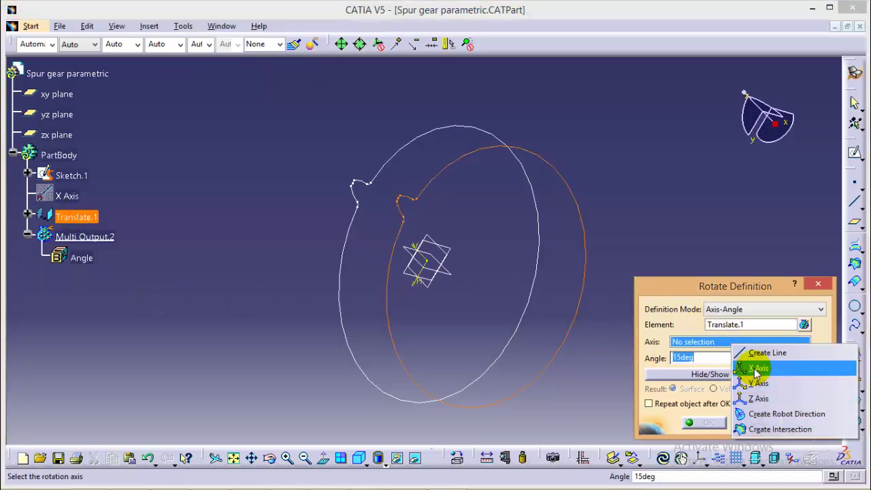
pyautogui.click(754, 366)
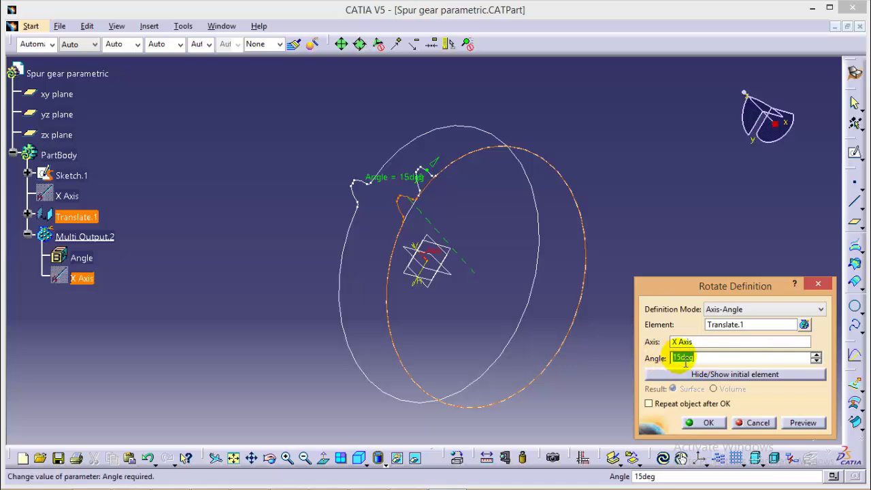
pyautogui.click(804, 424)
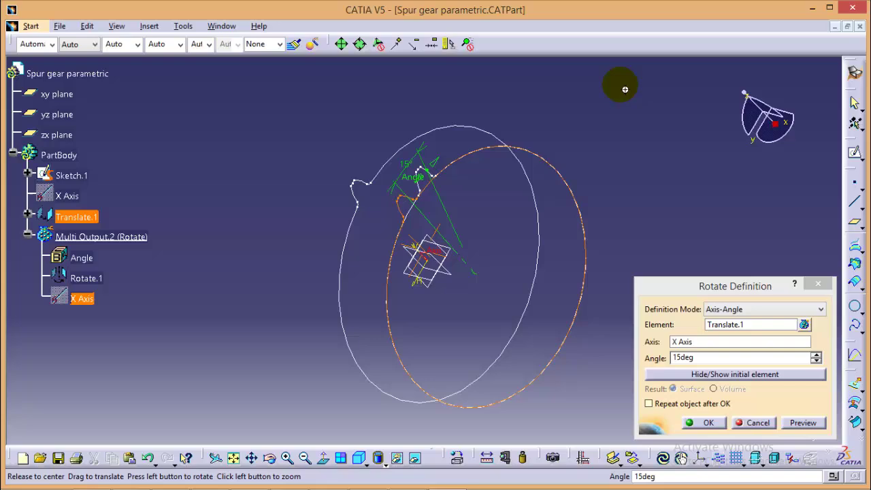
# - Hide the unrotated original profile and confirm Rotate.1
pyautogui.moveTo(618, 82); pyautogui.dragTo(281, 266, button='middle')
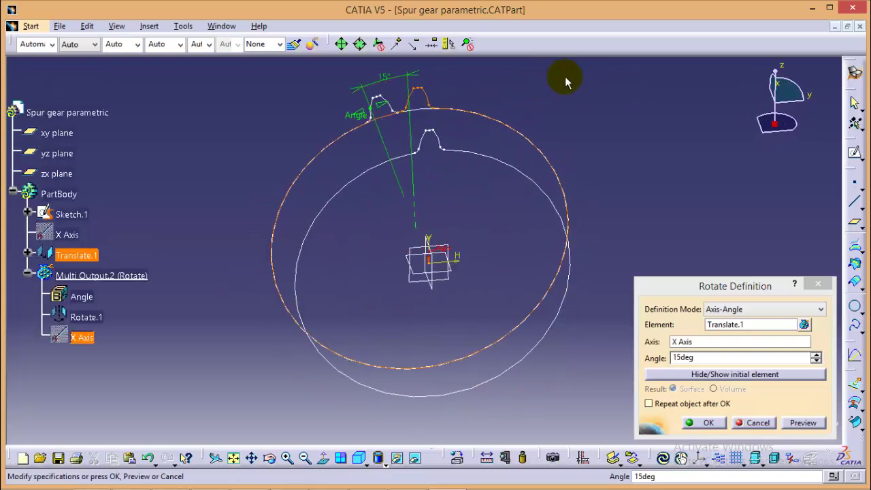
pyautogui.moveTo(565, 81); pyautogui.dragTo(416, 142, button='middle')
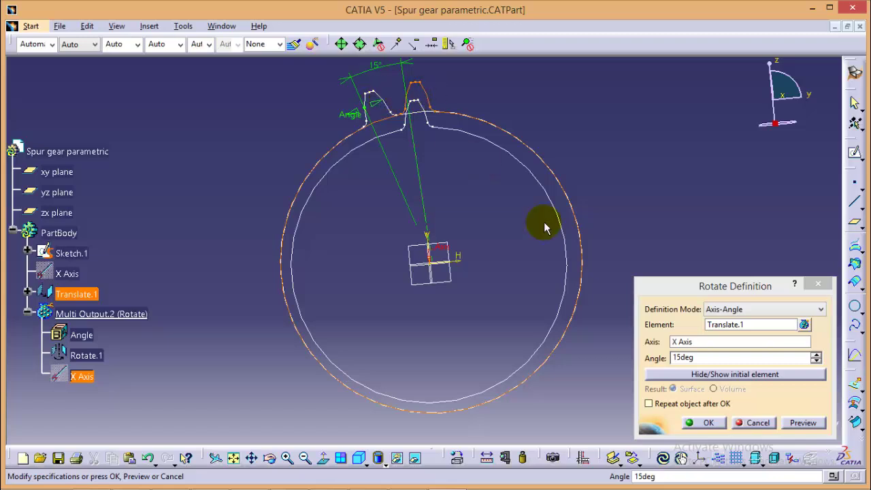
pyautogui.click(724, 376)
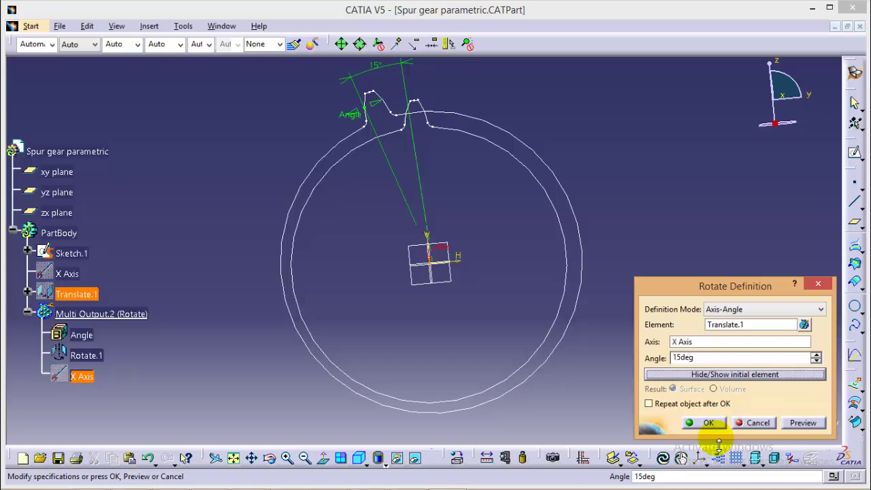
pyautogui.click(708, 425)
pyautogui.moveTo(164, 224); pyautogui.dragTo(565, 250, button='middle')
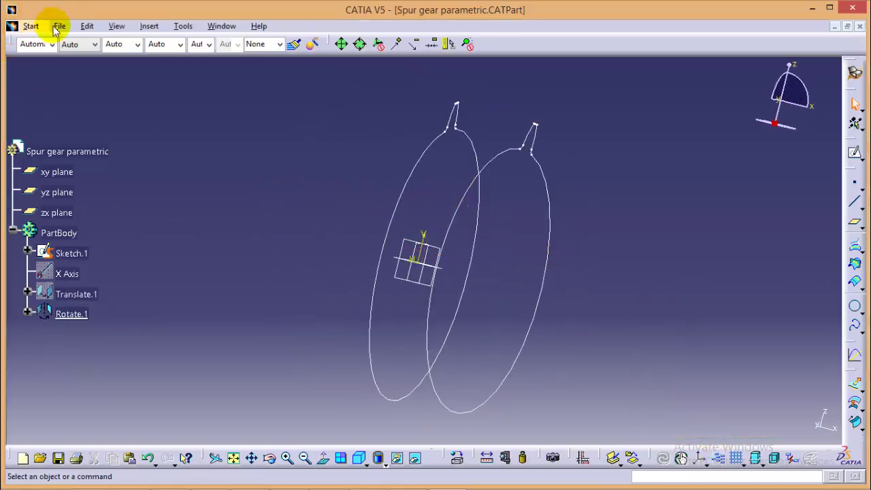
# - Switch to the Part Design workbench
pyautogui.click(32, 25)
pyautogui.moveTo(156, 56)
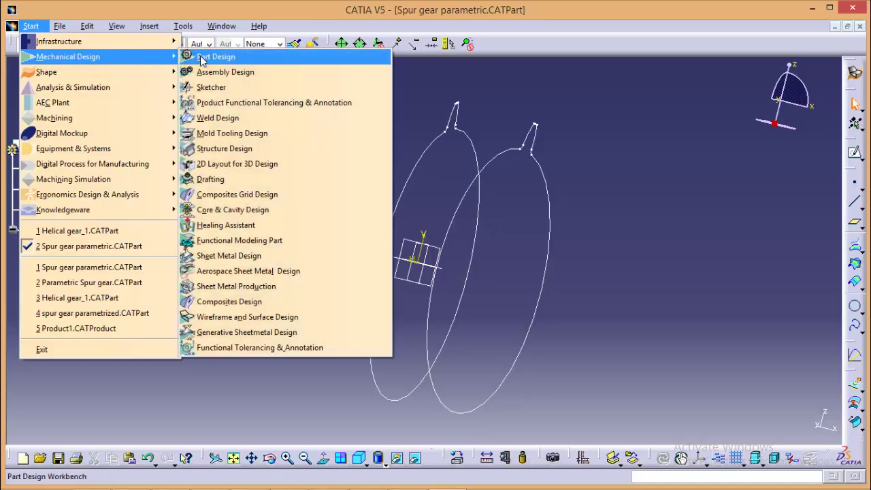
pyautogui.click(195, 54)
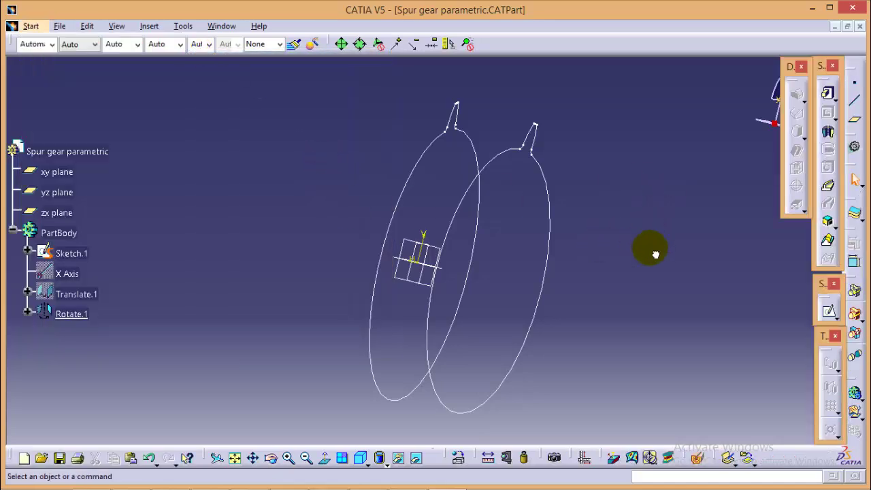
# - Create Multi-sections Solid.1 lofting from Sketch.1 to Rotate.1
pyautogui.click(829, 243)
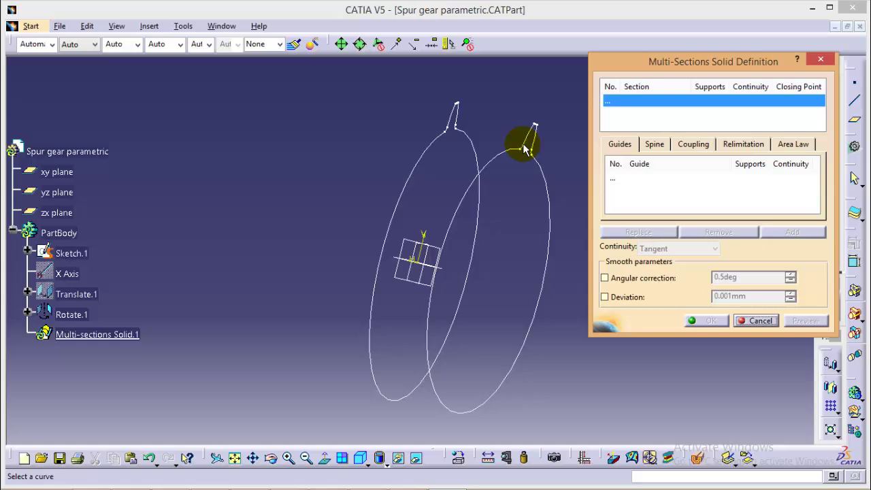
pyautogui.click(479, 199)
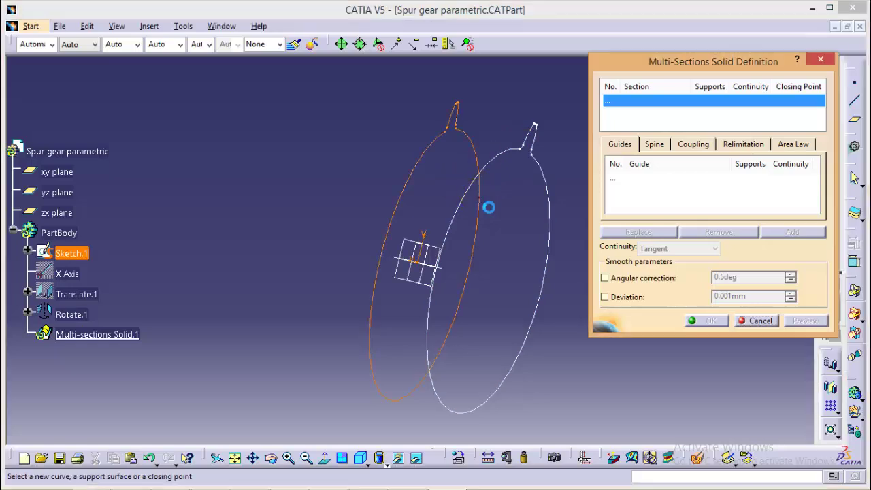
pyautogui.click(550, 235)
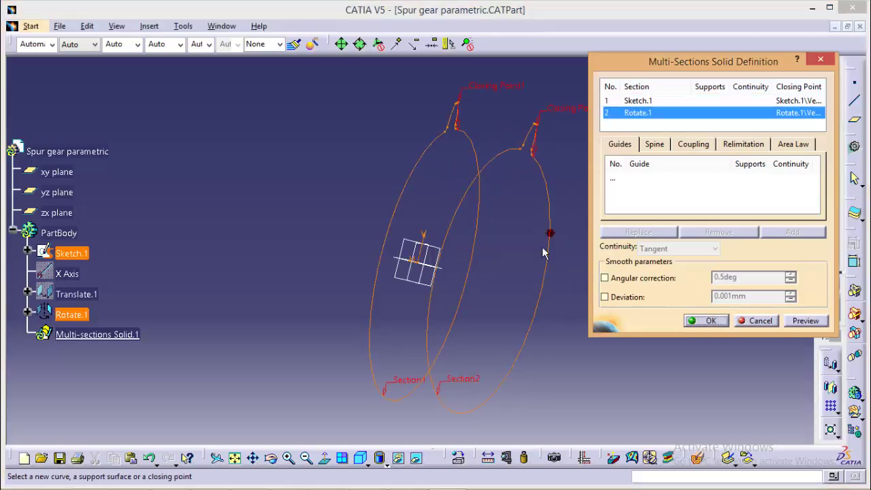
pyautogui.click(708, 321)
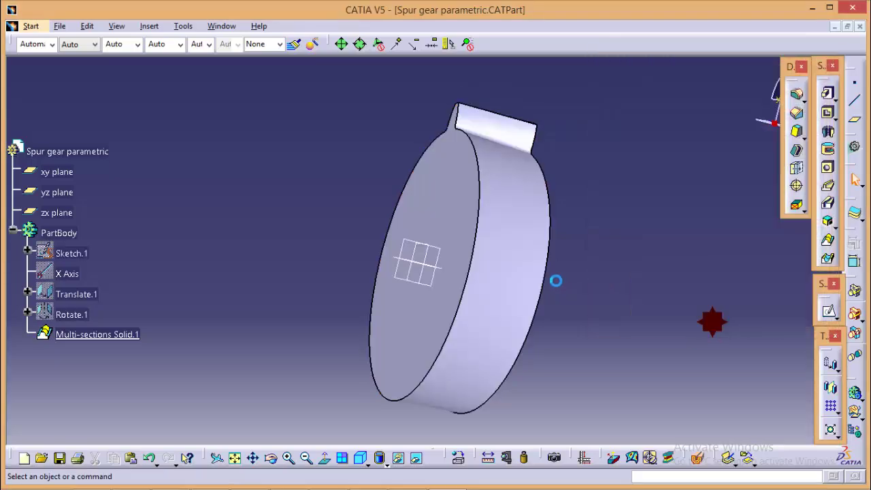
pyautogui.moveTo(323, 83); pyautogui.dragTo(360, 262, button='middle')
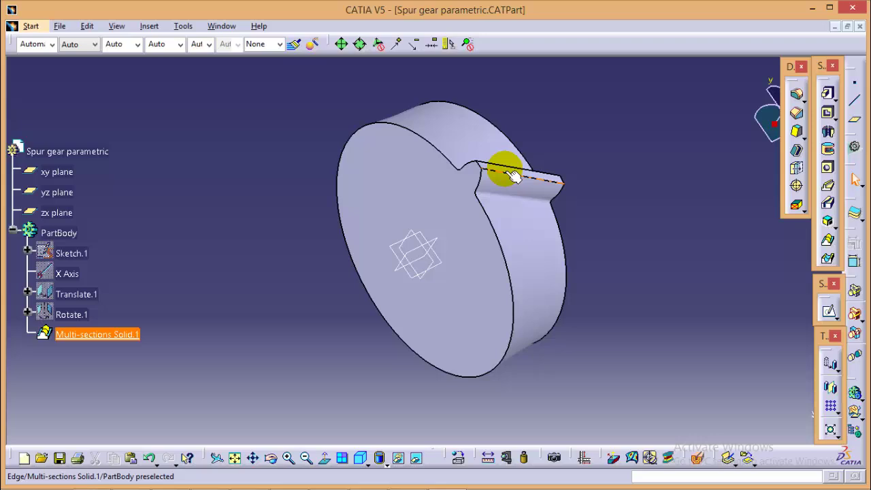
pyautogui.click(644, 204)
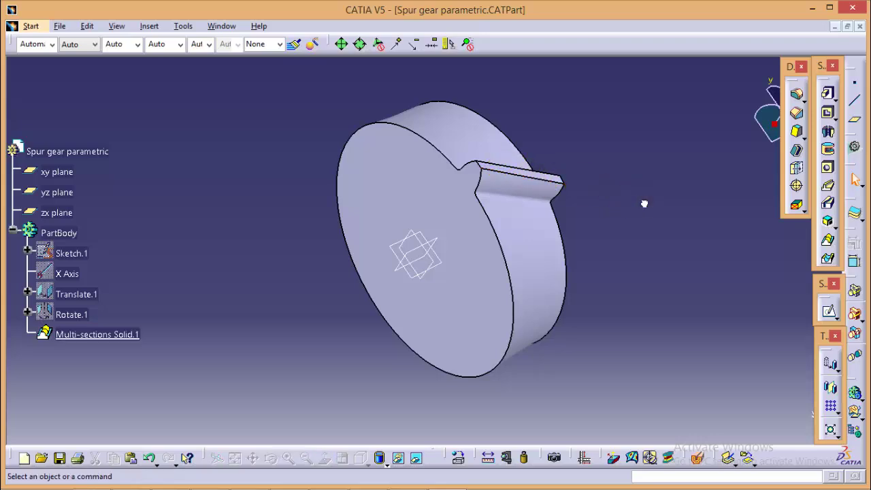
# - Start a Complete crown circular pattern with its instance count linked to formula N
pyautogui.click(831, 408)
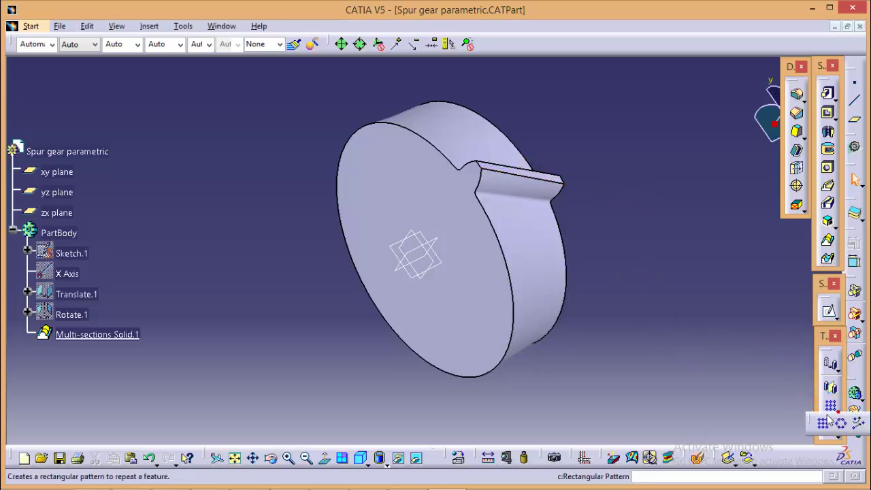
pyautogui.click(842, 423)
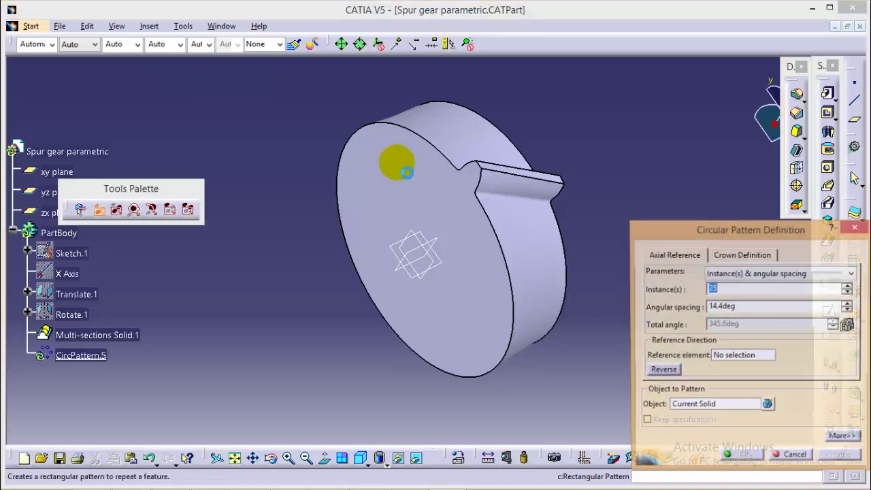
pyautogui.click(794, 273)
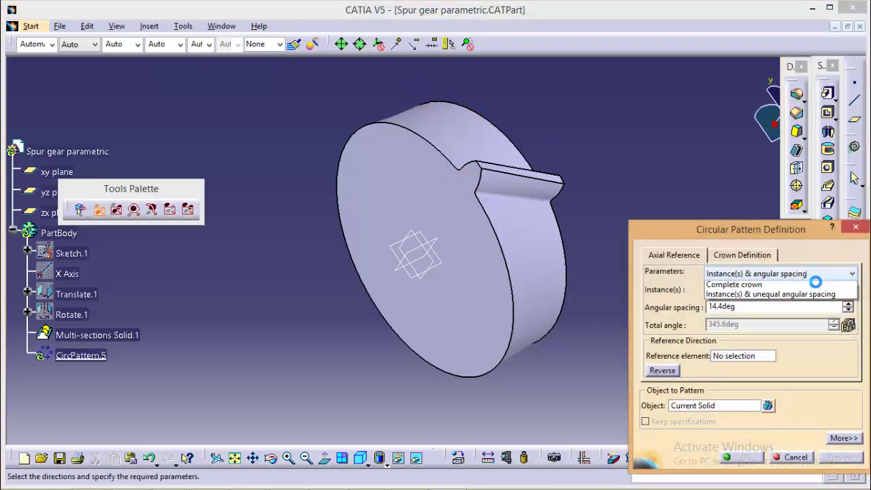
pyautogui.click(747, 316)
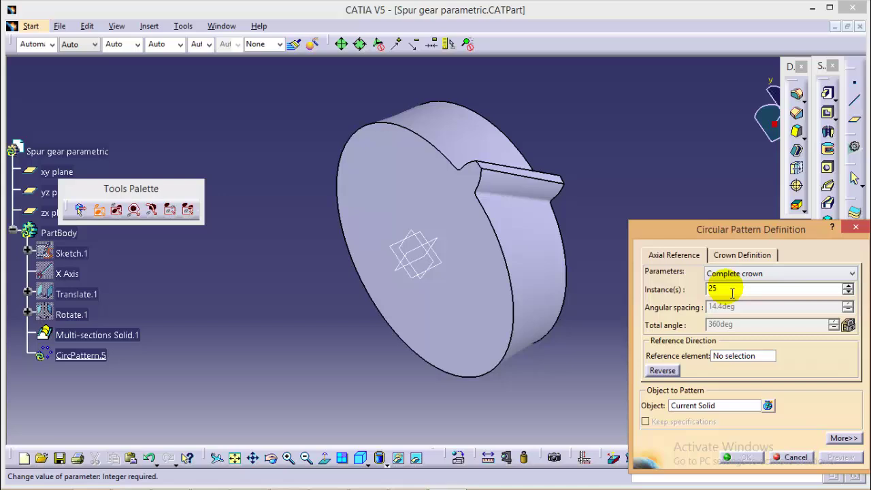
pyautogui.rightClick(737, 290)
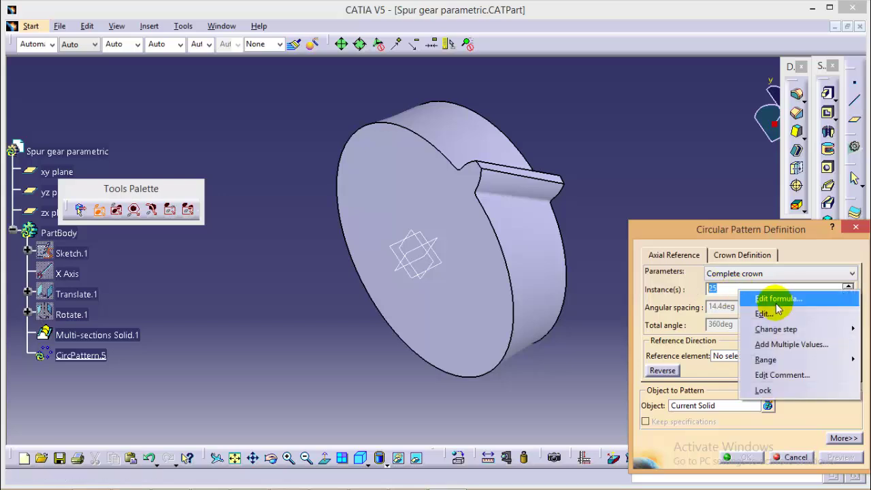
pyautogui.click(776, 300)
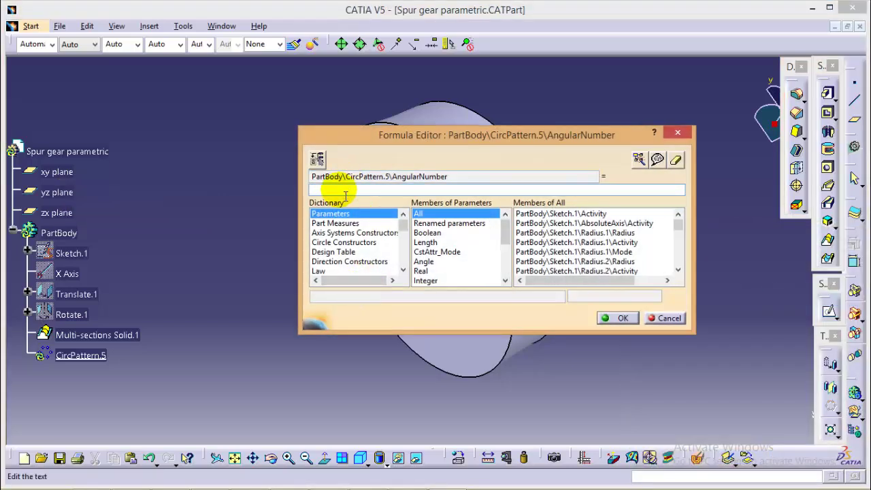
pyautogui.write('N')
pyautogui.click(618, 318)
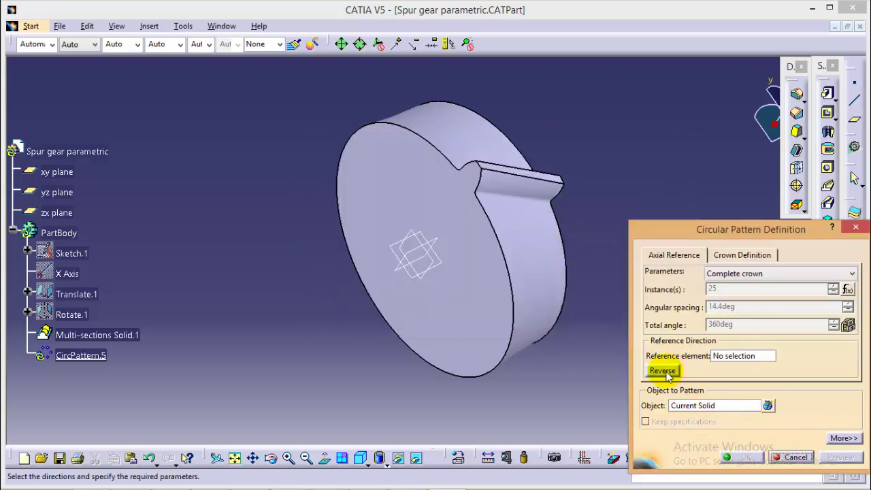
# - Use the X Axis as the pattern's reference element to finish CircPattern.7
pyautogui.click(747, 364)
pyautogui.rightClick(742, 357)
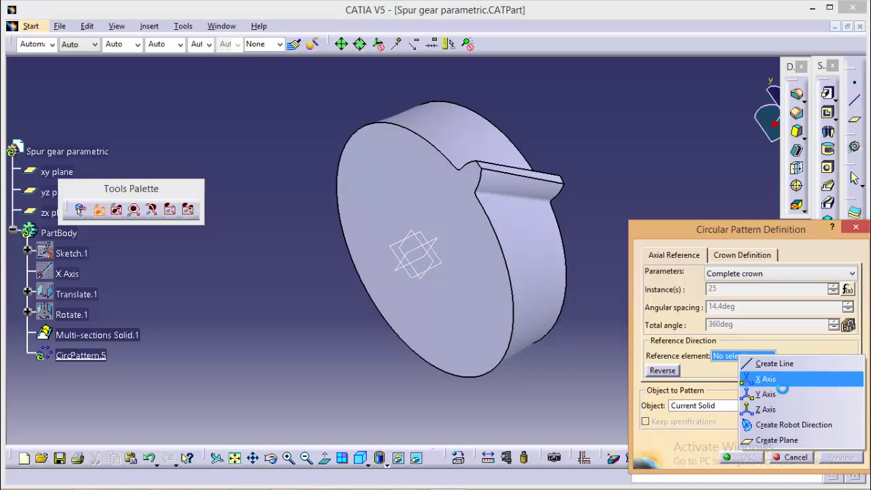
pyautogui.click(781, 381)
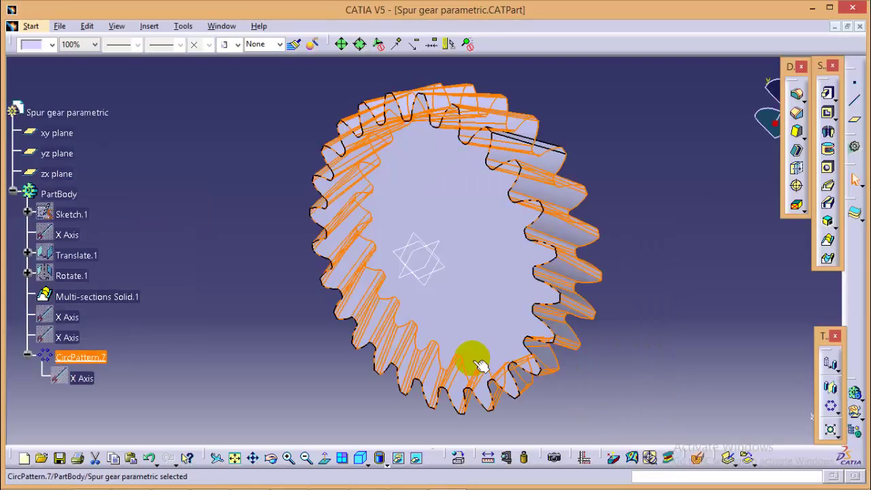
pyautogui.click(647, 278)
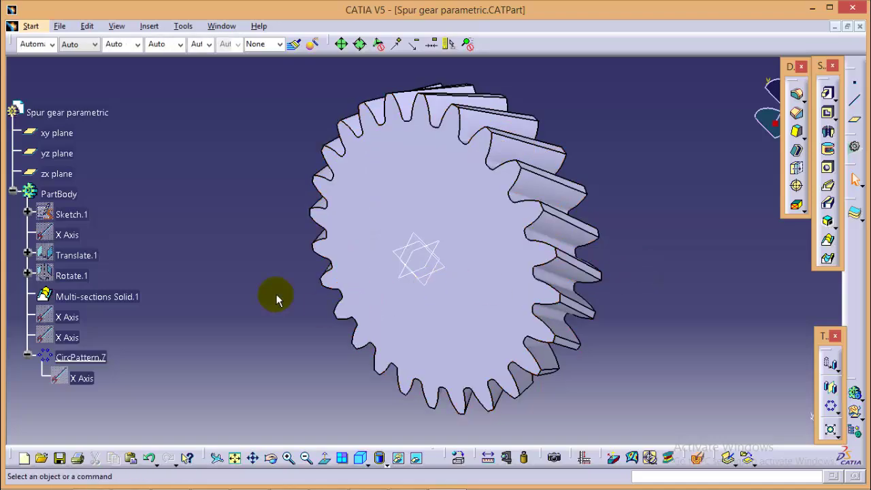
# - Sketch a circle centred at the origin on the yz plane
pyautogui.moveTo(278, 296); pyautogui.dragTo(288, 315, button='middle')
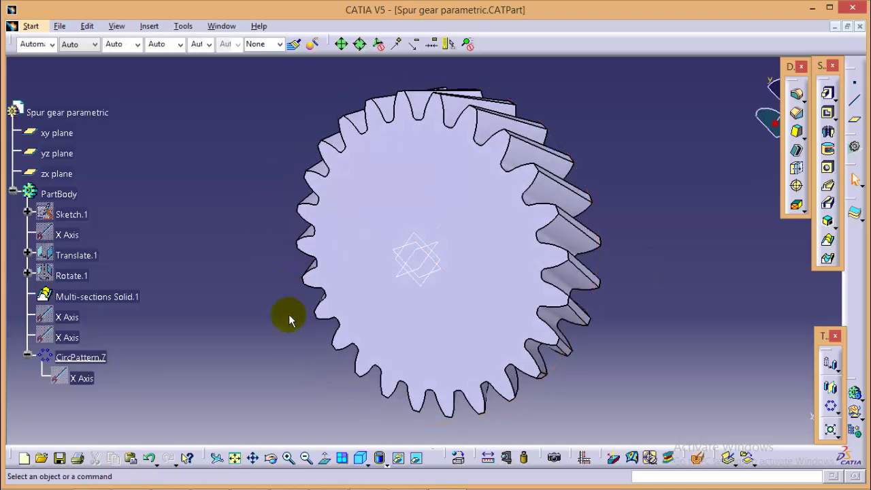
pyautogui.click(412, 237)
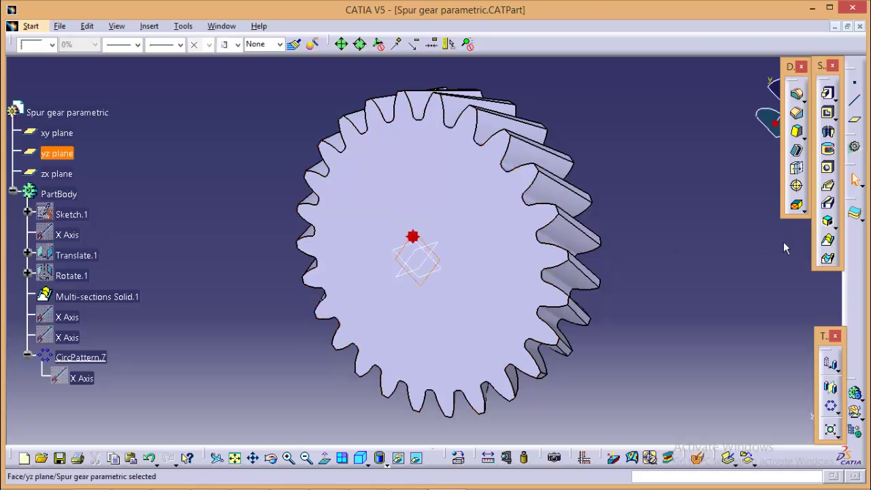
pyautogui.moveTo(767, 219); pyautogui.dragTo(713, 225)
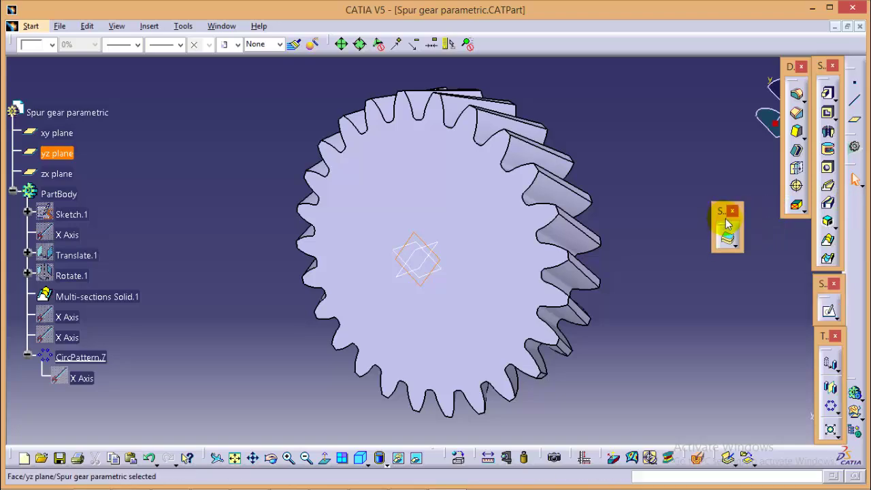
pyautogui.click(830, 313)
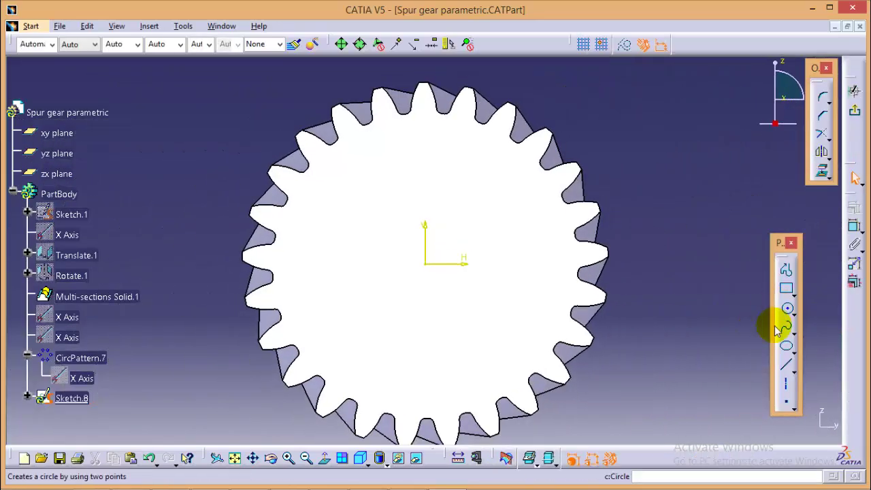
pyautogui.click(788, 310)
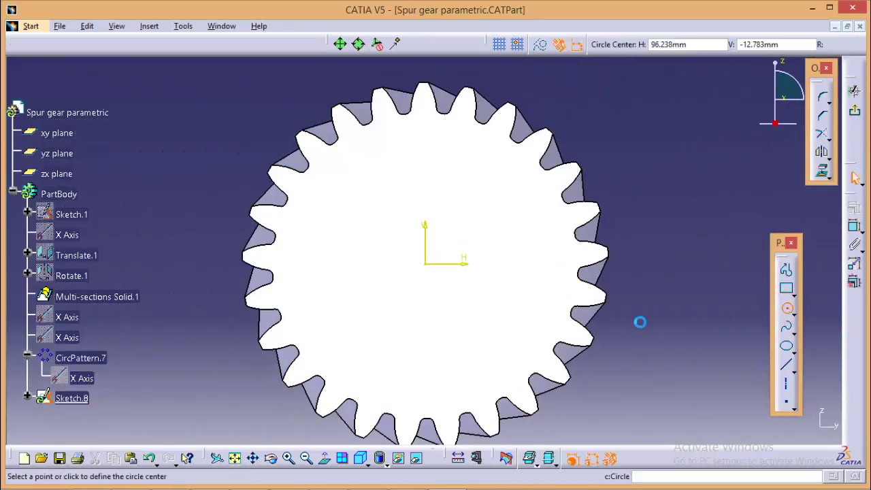
pyautogui.click(427, 262)
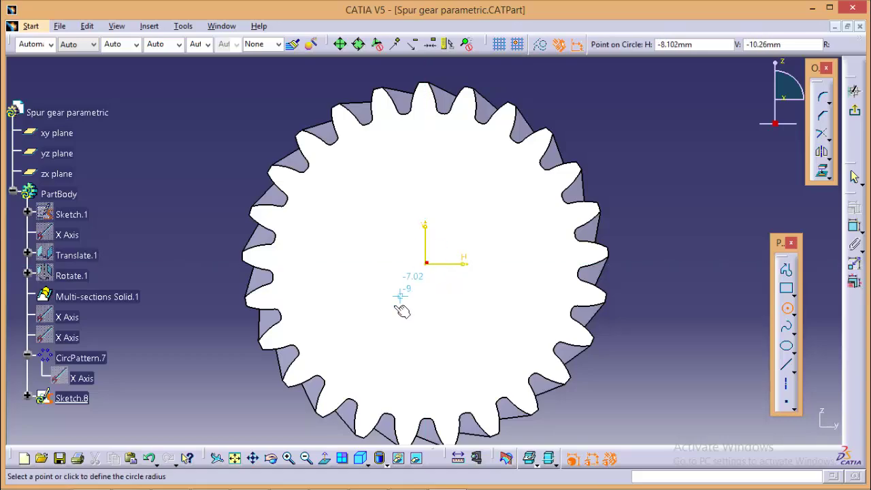
pyautogui.click(393, 309)
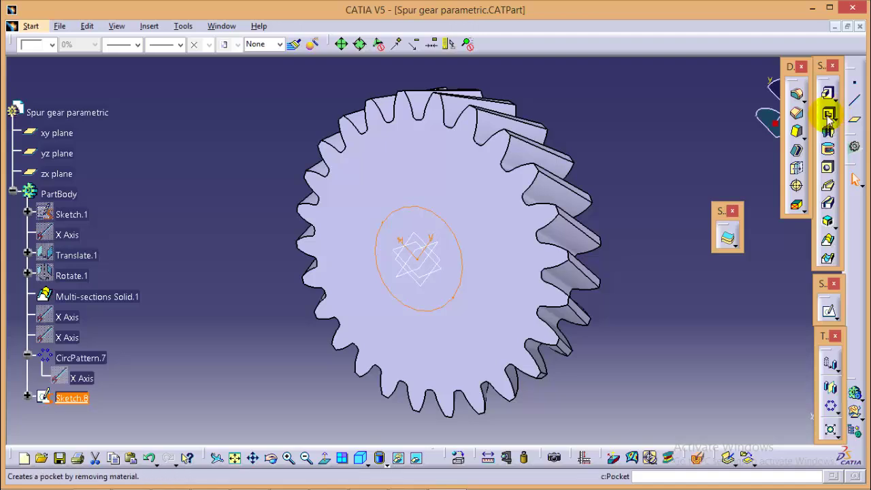
# - Pocket the circle sketch Up to last to cut the central bore
pyautogui.click(829, 117)
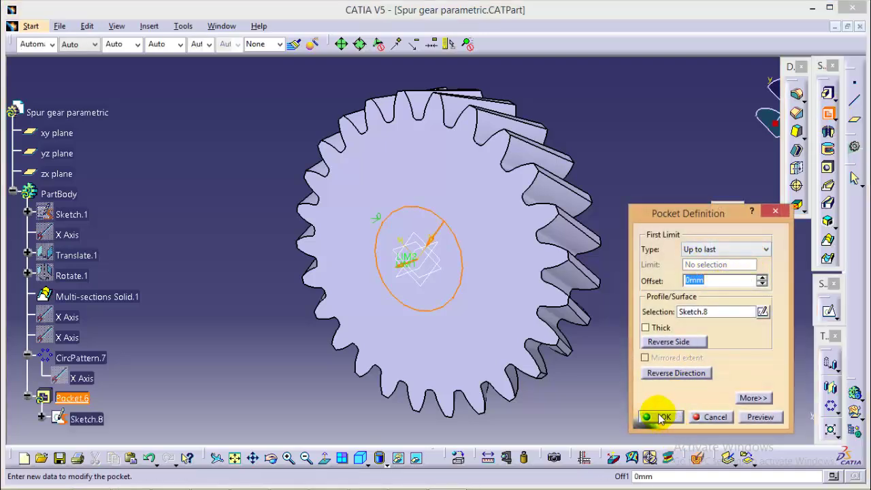
pyautogui.click(660, 417)
pyautogui.click(642, 233)
pyautogui.moveTo(647, 185); pyautogui.dragTo(633, 166, button='middle')
pyautogui.moveTo(246, 332); pyautogui.dragTo(245, 266, button='middle')
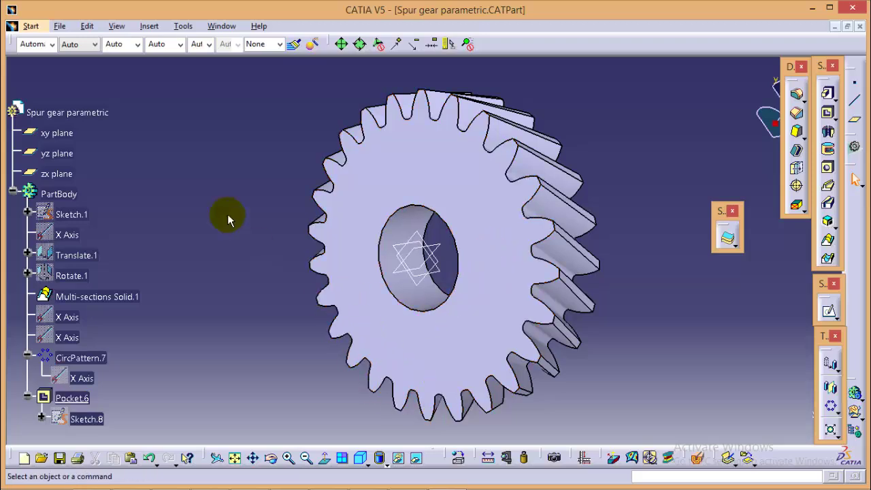
# - In the Formulas dialog change N to 40 and m from 3.5mm to 2mm, then apply
pyautogui.click(183, 25)
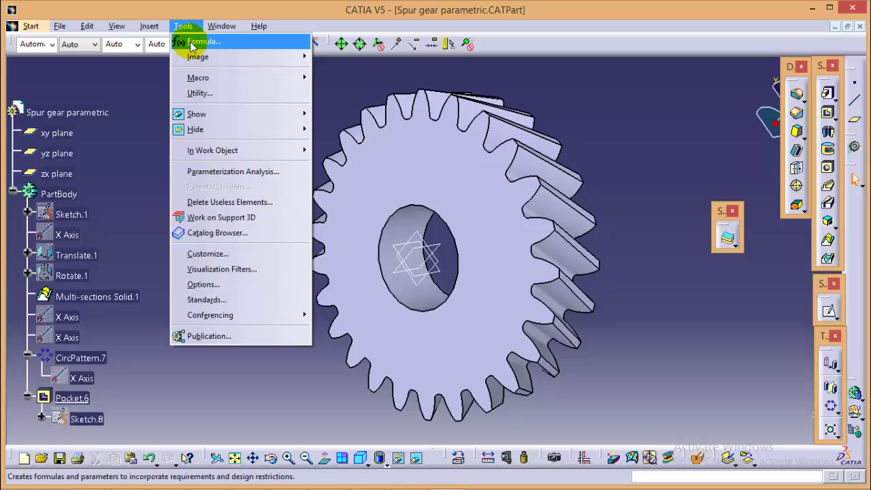
pyautogui.click(192, 42)
pyautogui.doubleClick(596, 306)
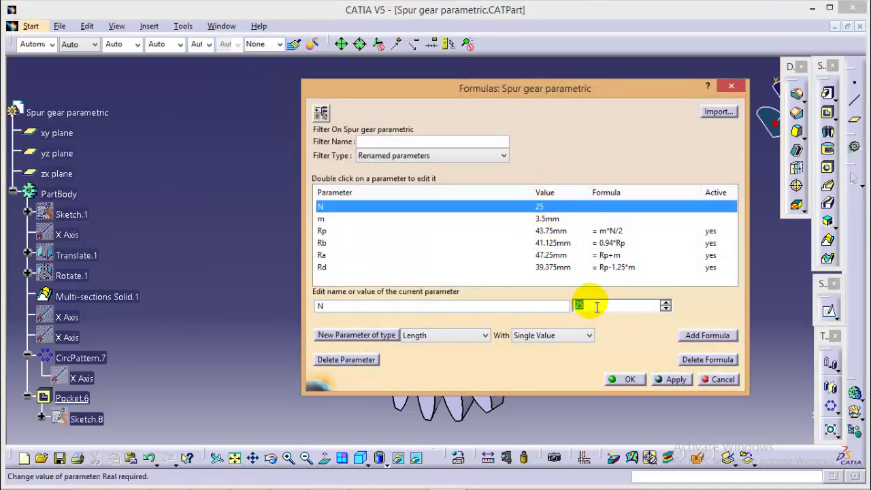
pyautogui.write('40')
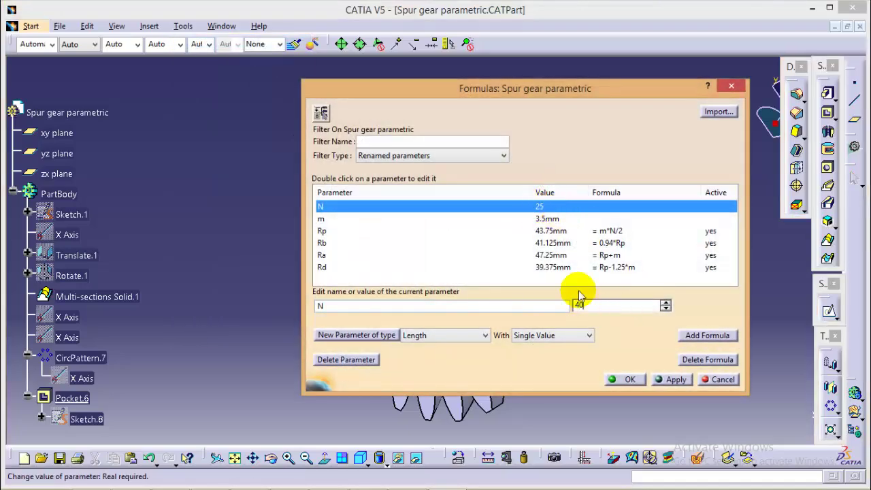
pyautogui.click(548, 218)
pyautogui.doubleClick(600, 304)
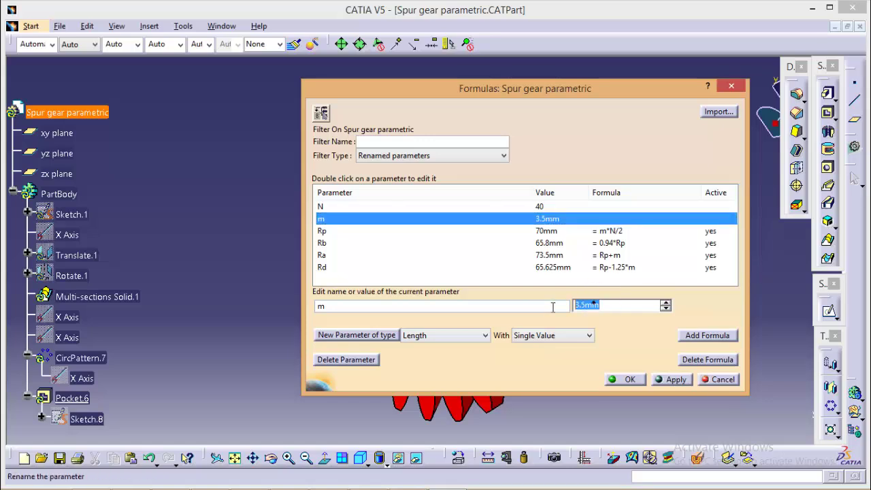
pyautogui.write('2')
pyautogui.click(658, 384)
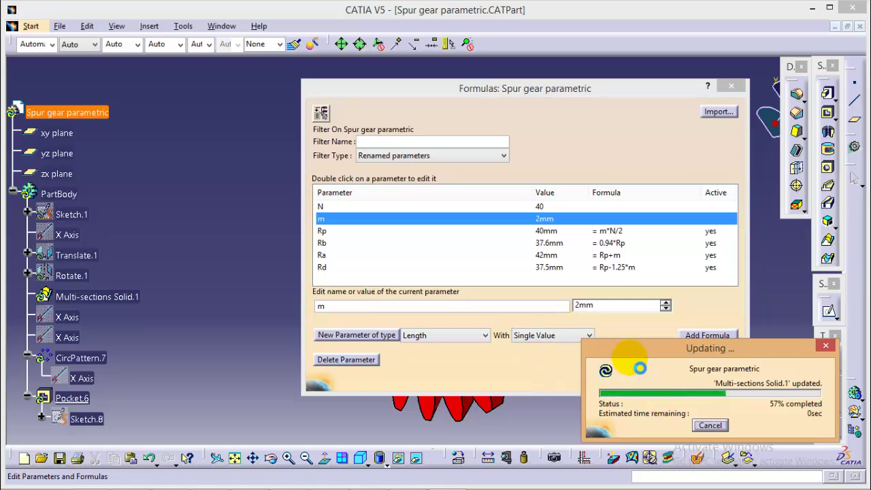
pyautogui.click(731, 86)
pyautogui.moveTo(653, 219); pyautogui.dragTo(578, 208, button='middle')
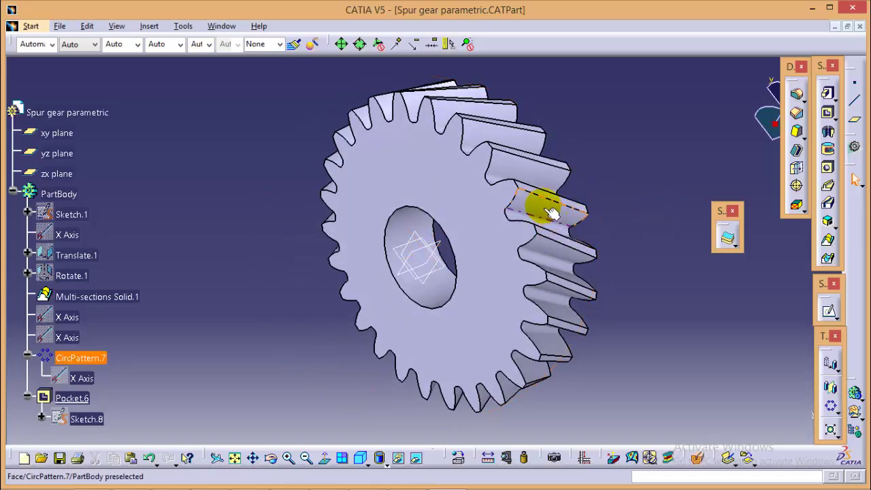